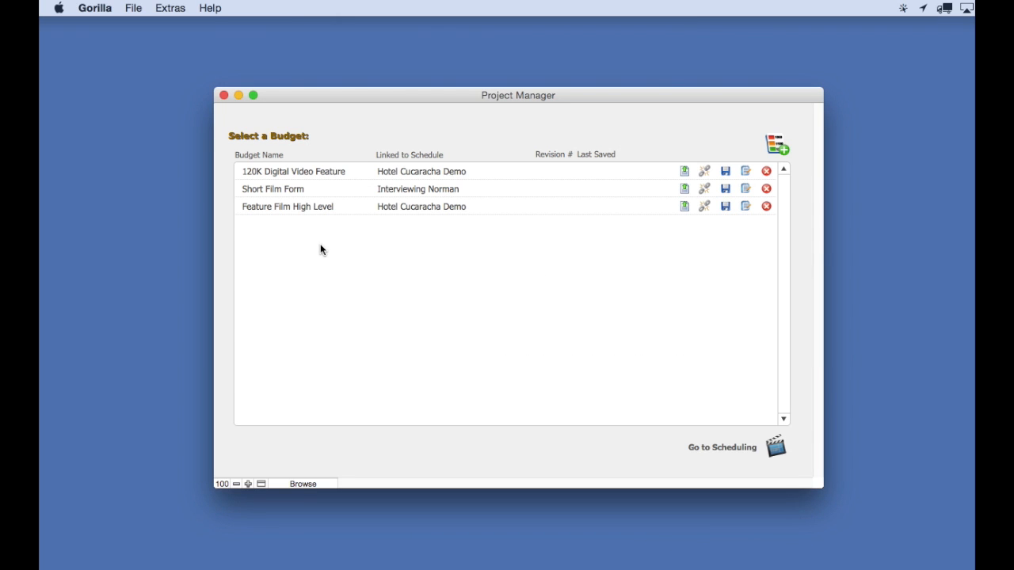
Step: Open the Feature Film High Level budget and go into the accounts of the Story and Screenplay category
{"action": "left_click", "coordinate": [266, 208]}
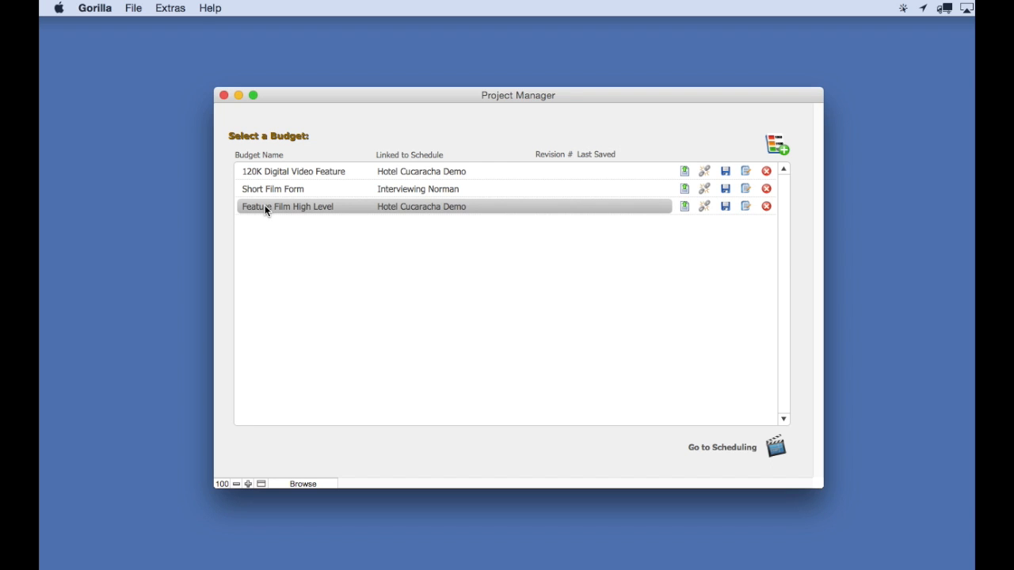
{"action": "double_click", "coordinate": [264, 208]}
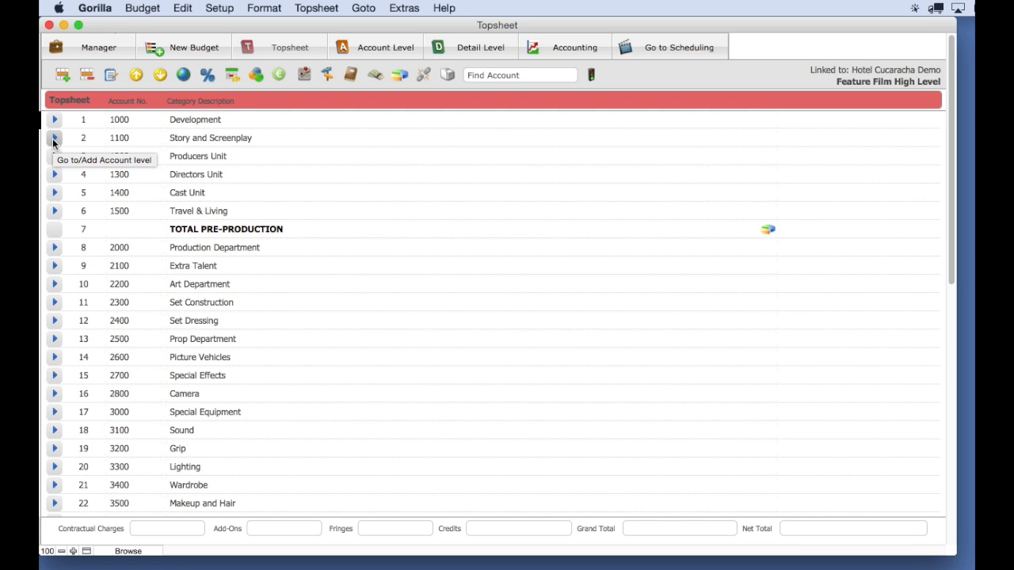
{"action": "left_click", "coordinate": [54, 139]}
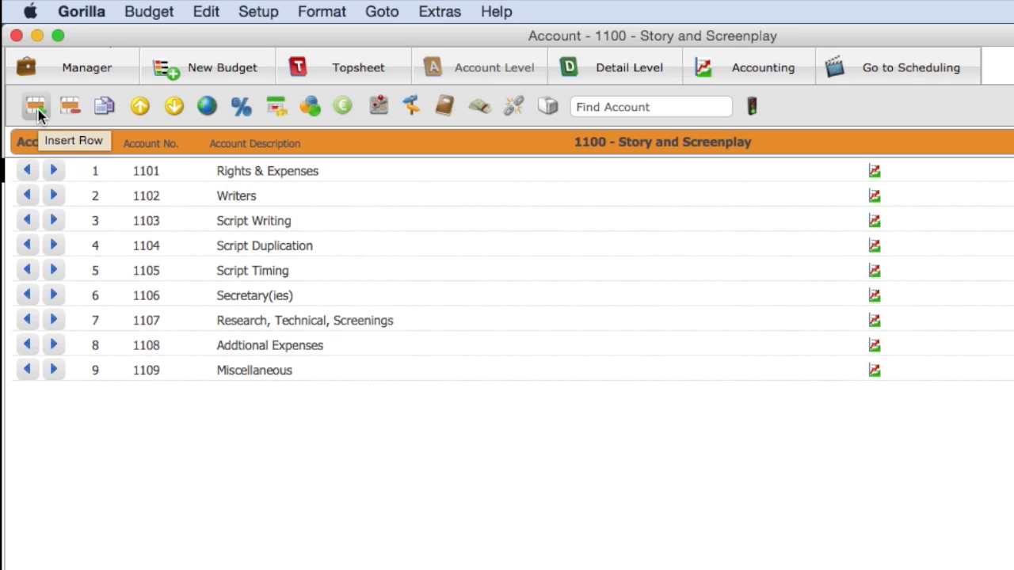
Step: Insert a new account row under Story and Screenplay with account number 1110 and the description New
{"action": "left_click", "coordinate": [36, 107]}
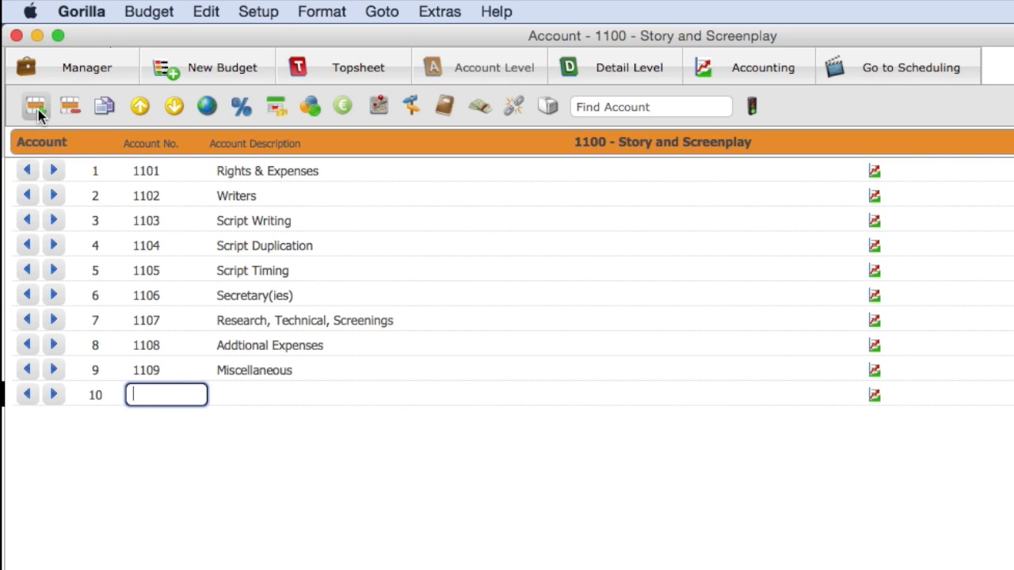
{"action": "type", "text": "1103"}
{"action": "key", "text": "BackSpace"}
{"action": "key", "text": "BackSpace"}
{"action": "type", "text": "10"}
{"action": "key", "text": "Tab"}
{"action": "type", "text": "New"}
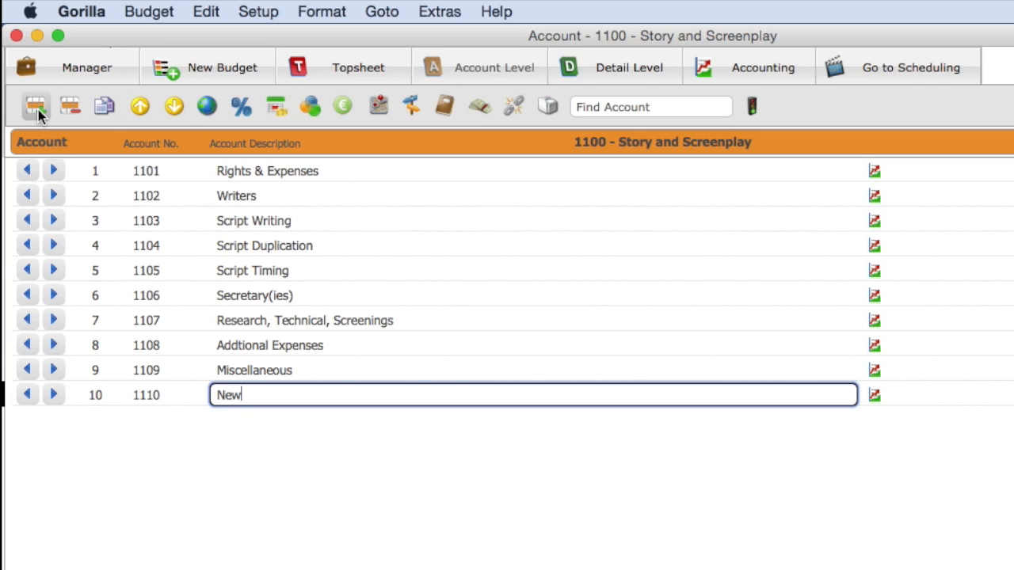
Step: Move account 1110 up one row and back down to its original position
{"action": "left_click", "coordinate": [141, 108]}
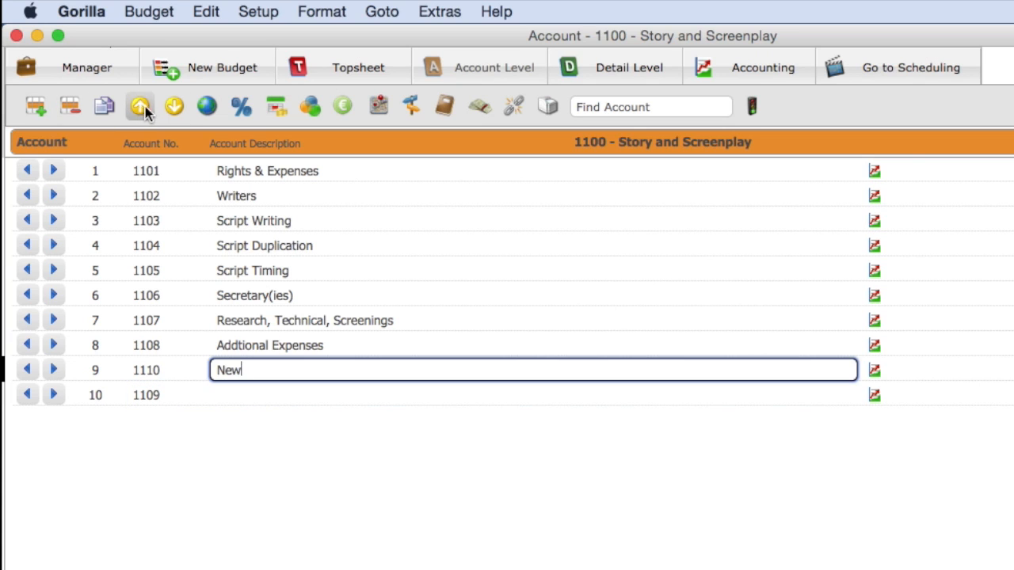
{"action": "left_click", "coordinate": [174, 106]}
{"action": "left_click", "coordinate": [282, 453]}
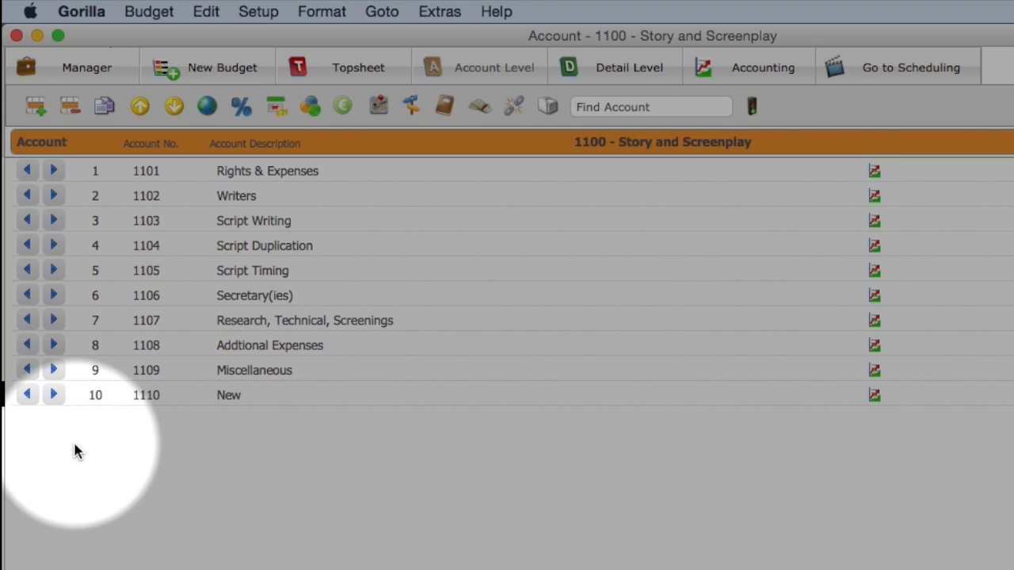
Step: Open the detail level of the Writers account and describe its first line as "Writer-" followed by the writer's name
{"action": "left_click", "coordinate": [53, 195]}
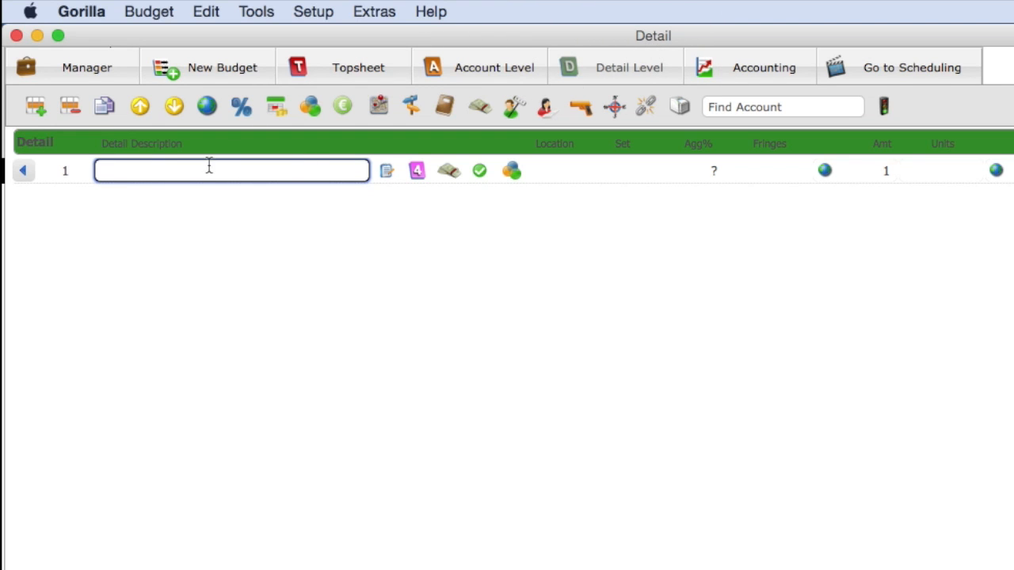
{"action": "type", "text": "W"}
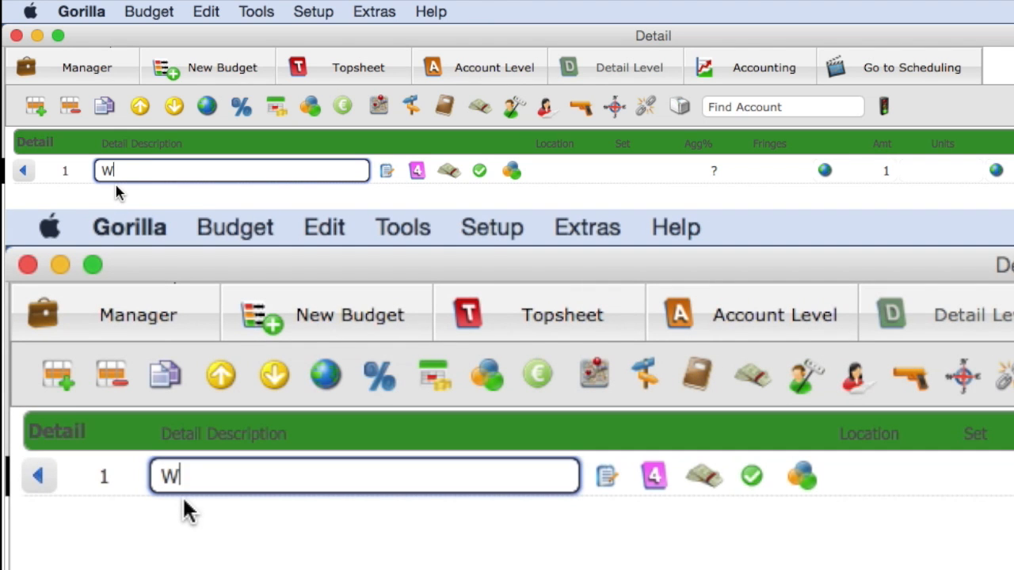
{"action": "type", "text": "riter-Sam Sm"}
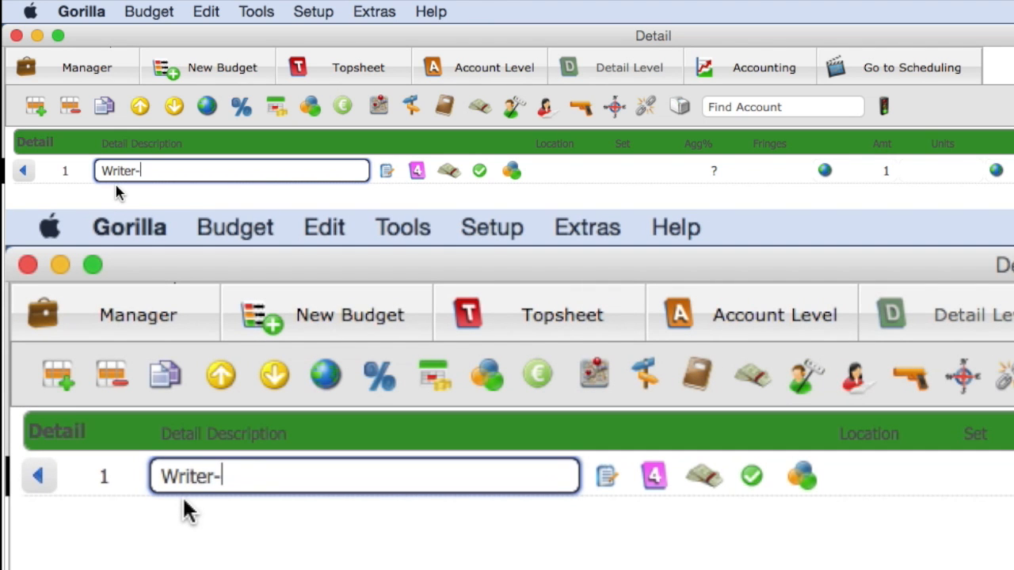
{"action": "type", "text": "ith"}
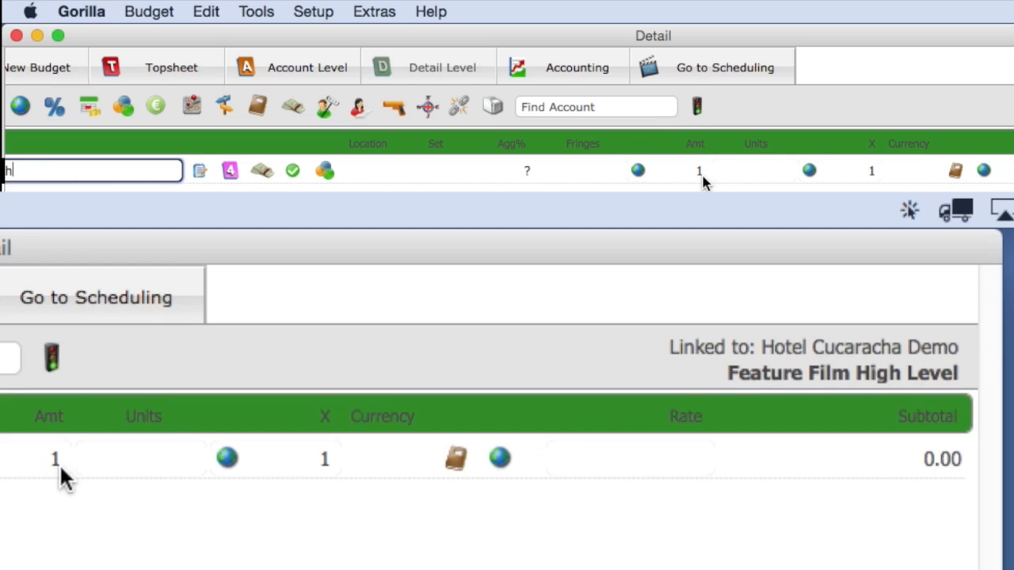
Step: Set the writer line's rate to 20,000 and its X multiplier to 2
{"action": "left_click", "coordinate": [702, 173]}
{"action": "left_click", "coordinate": [880, 174]}
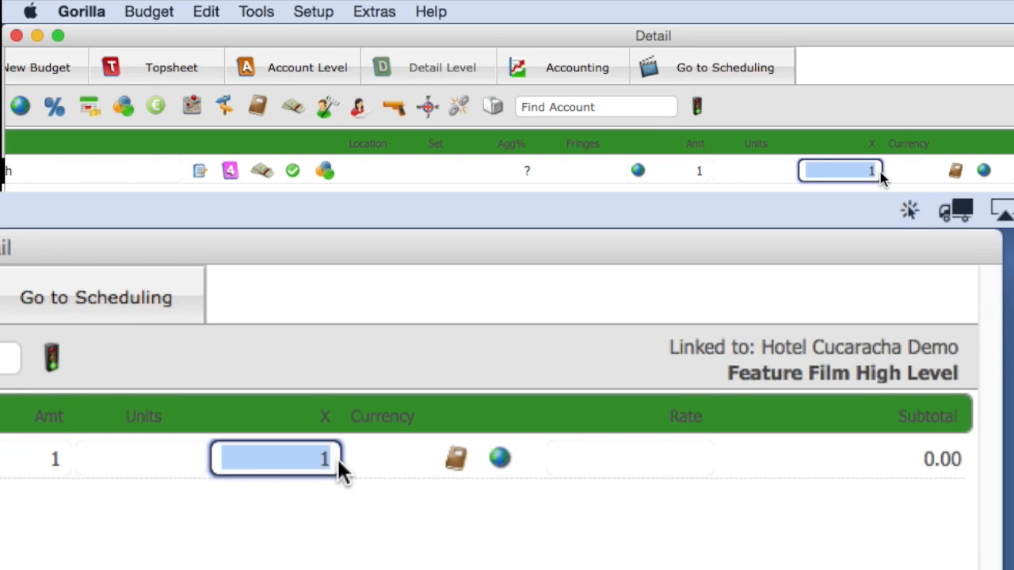
{"action": "left_click", "coordinate": [697, 458]}
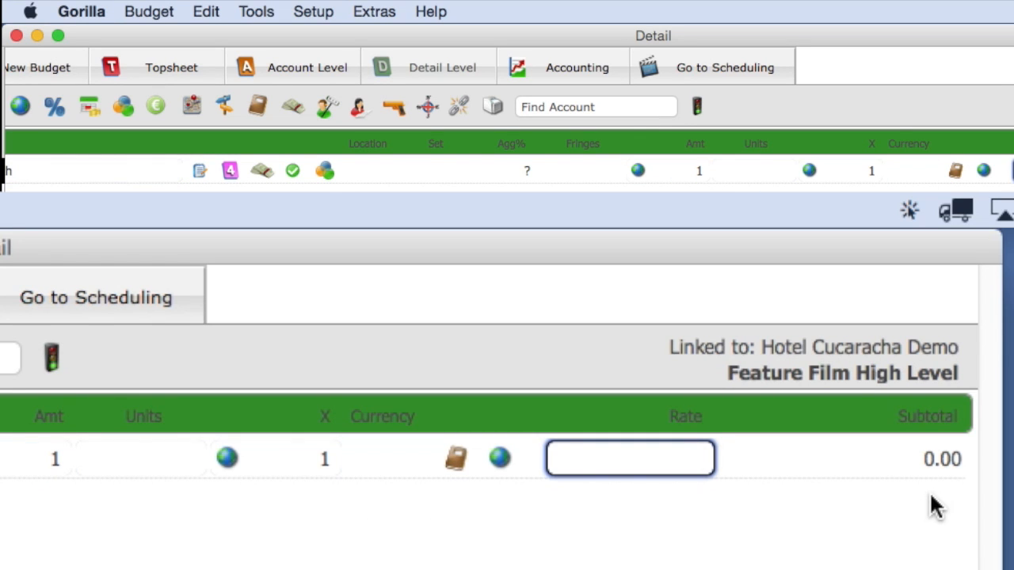
{"action": "type", "text": "20000"}
{"action": "key", "text": "Return"}
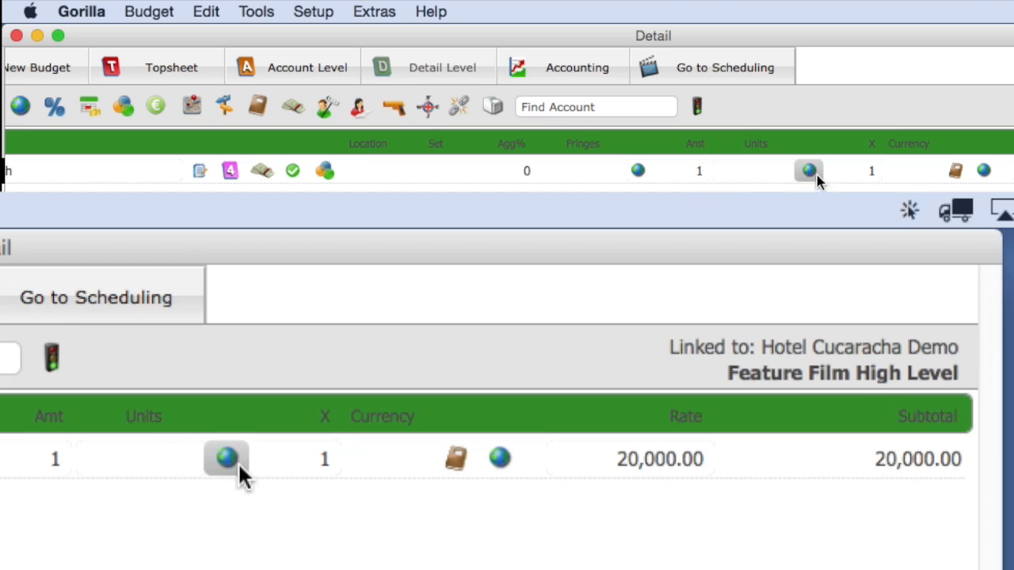
{"action": "left_click", "coordinate": [869, 170]}
{"action": "type", "text": "2"}
{"action": "key", "text": "Return"}
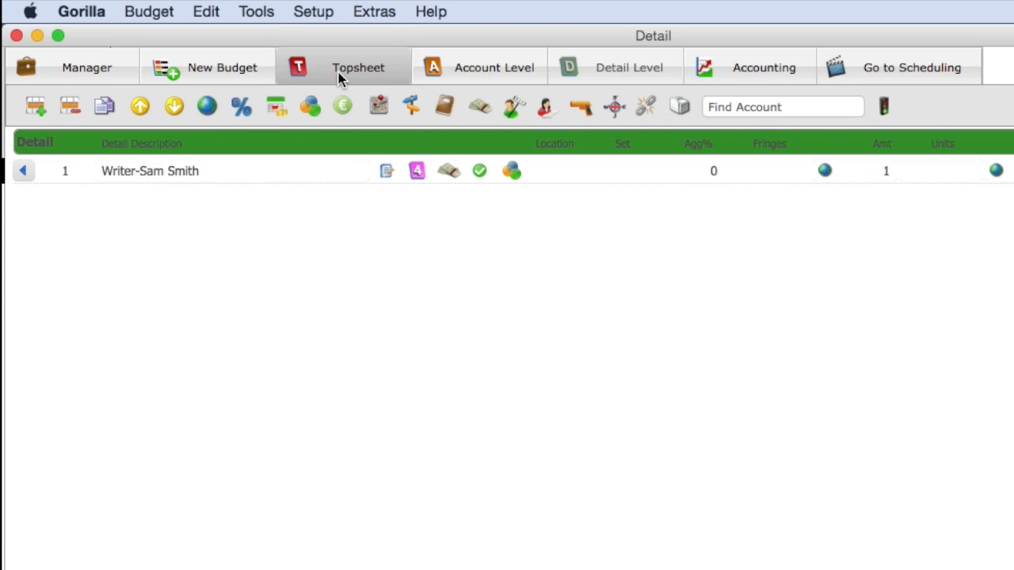
Step: Return to the topsheet, open the Production Manager account under Production Department, and describe its first detail line as Prep
{"action": "left_click", "coordinate": [338, 74]}
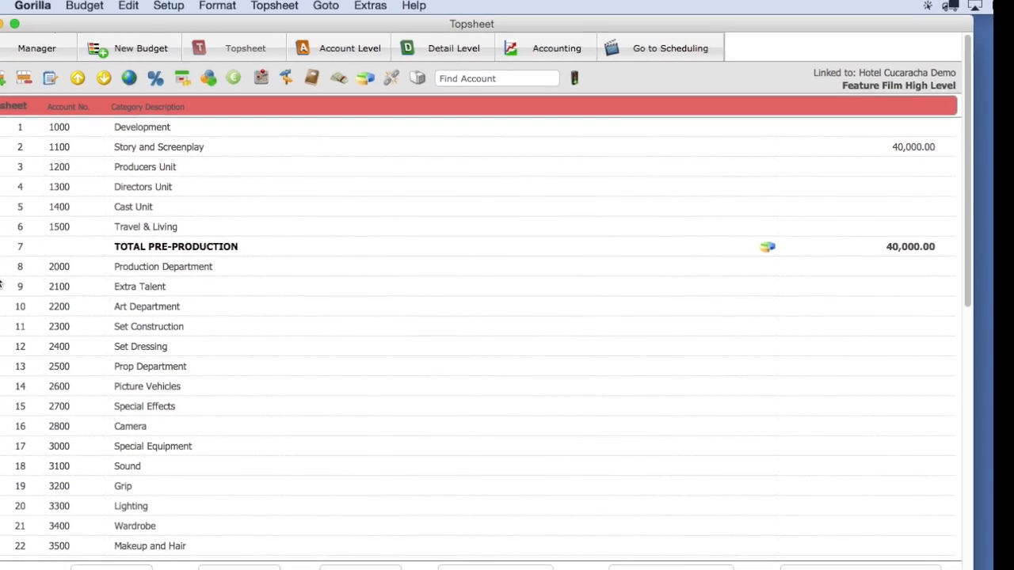
{"action": "left_click", "coordinate": [30, 256]}
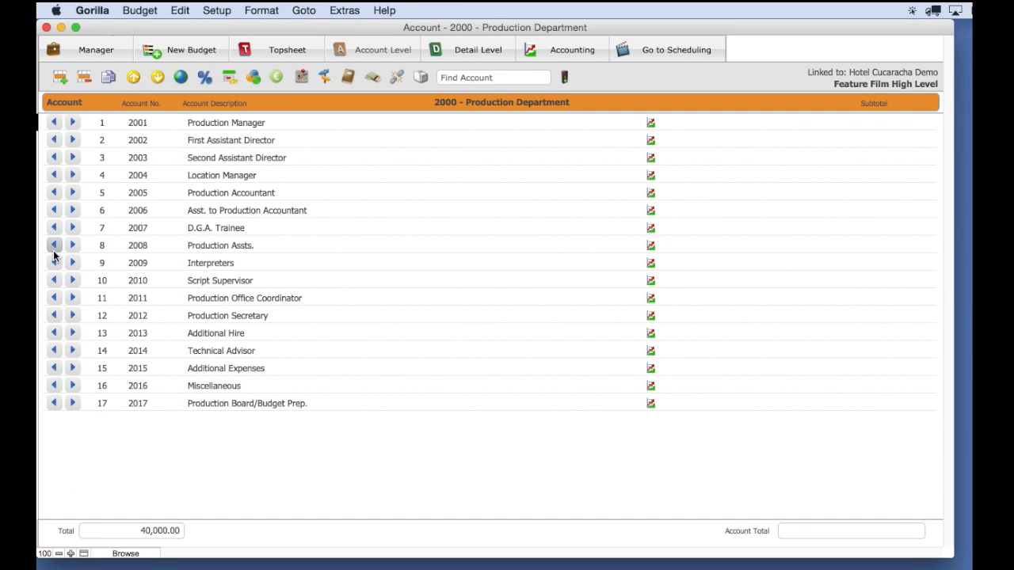
{"action": "left_click", "coordinate": [73, 123]}
{"action": "type", "text": "Prep"}
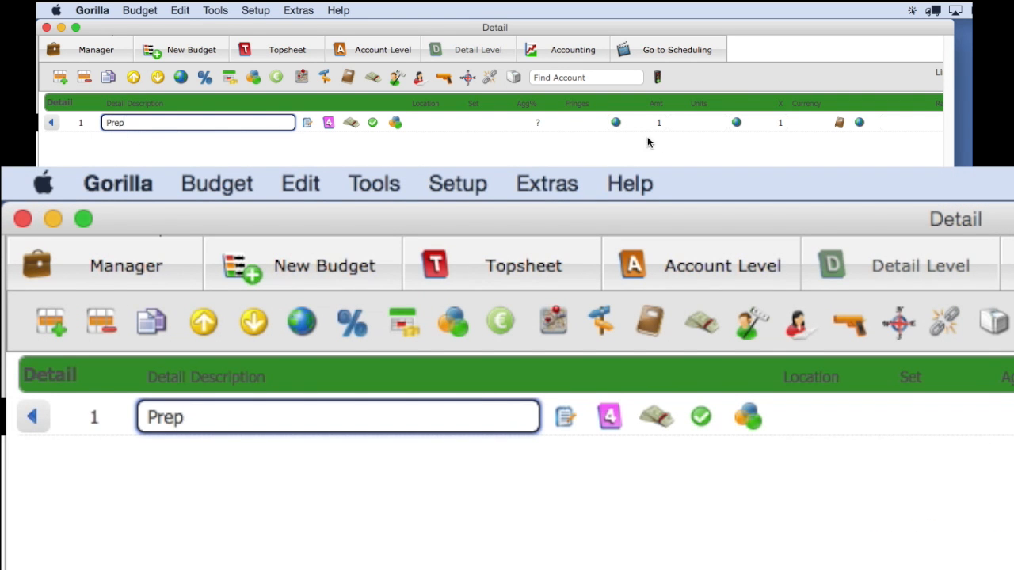
Step: Set the Prep line to an amount of 20, units of Days and a rate of 200
{"action": "left_click", "coordinate": [666, 124]}
{"action": "type", "text": "20"}
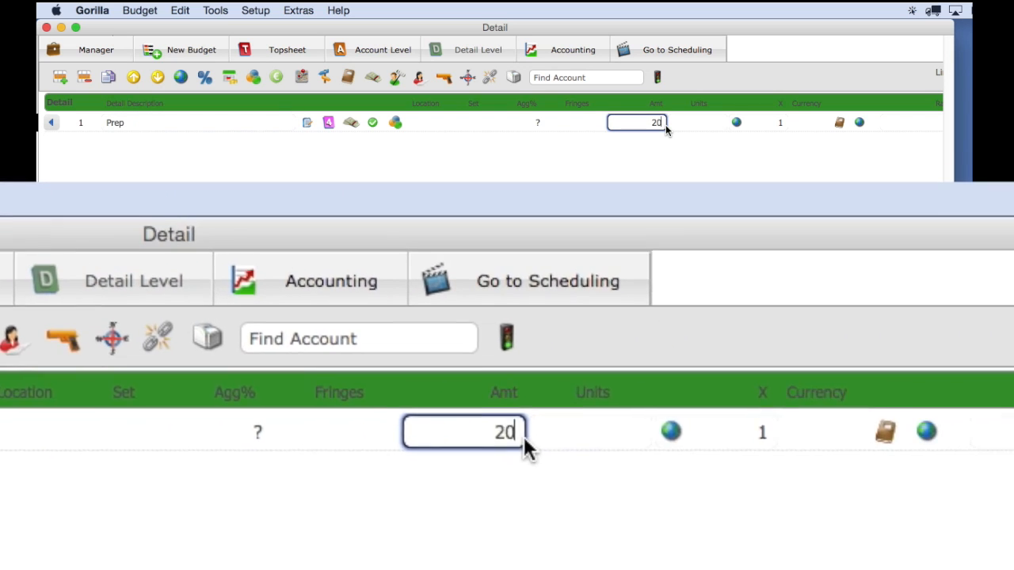
{"action": "key", "text": "Return"}
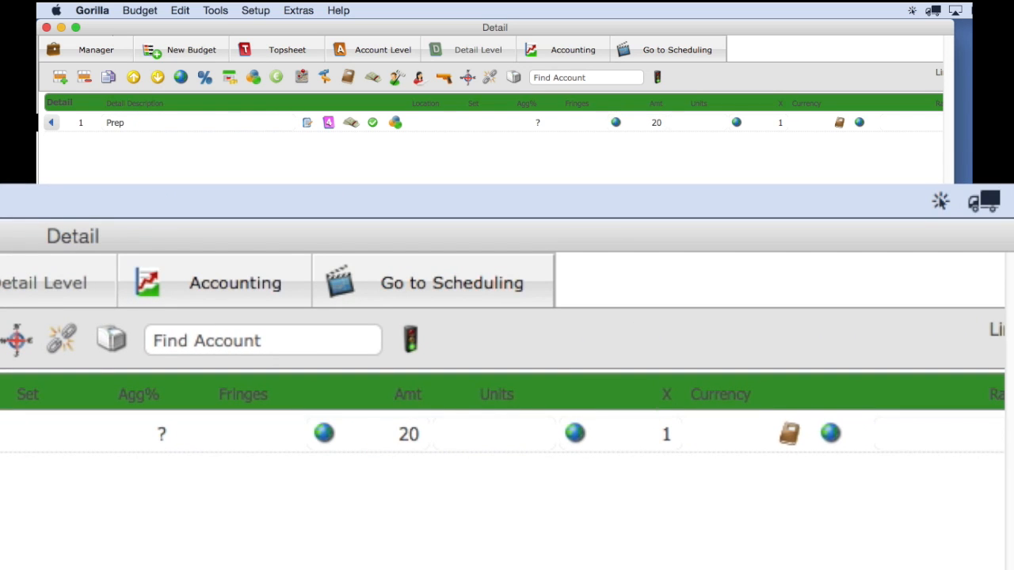
{"action": "scroll", "coordinate": [565, 159], "scroll_direction": "right", "scroll_amount": 5}
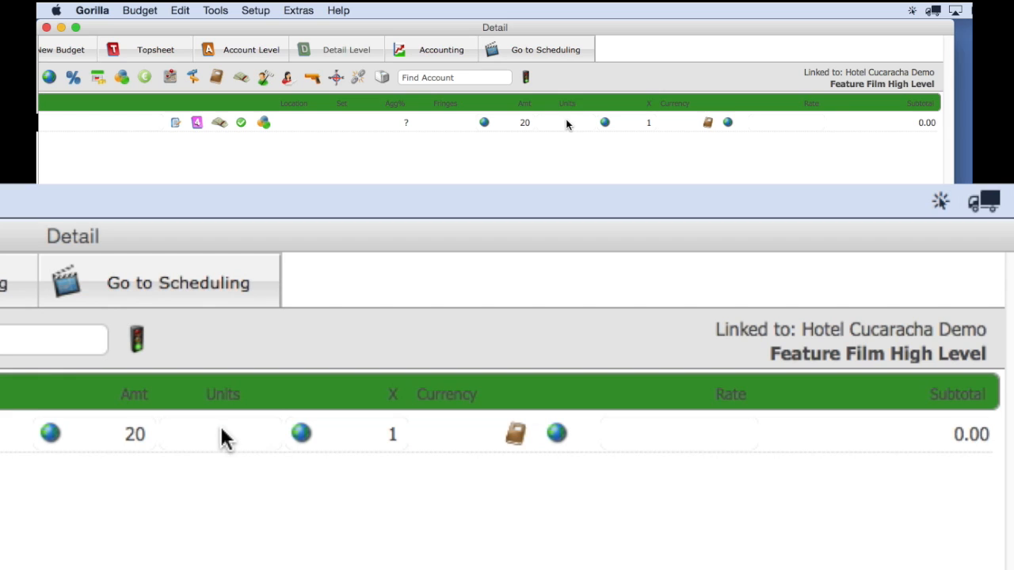
{"action": "left_click", "coordinate": [566, 123]}
{"action": "type", "text": "d"}
{"action": "key", "text": "Tab"}
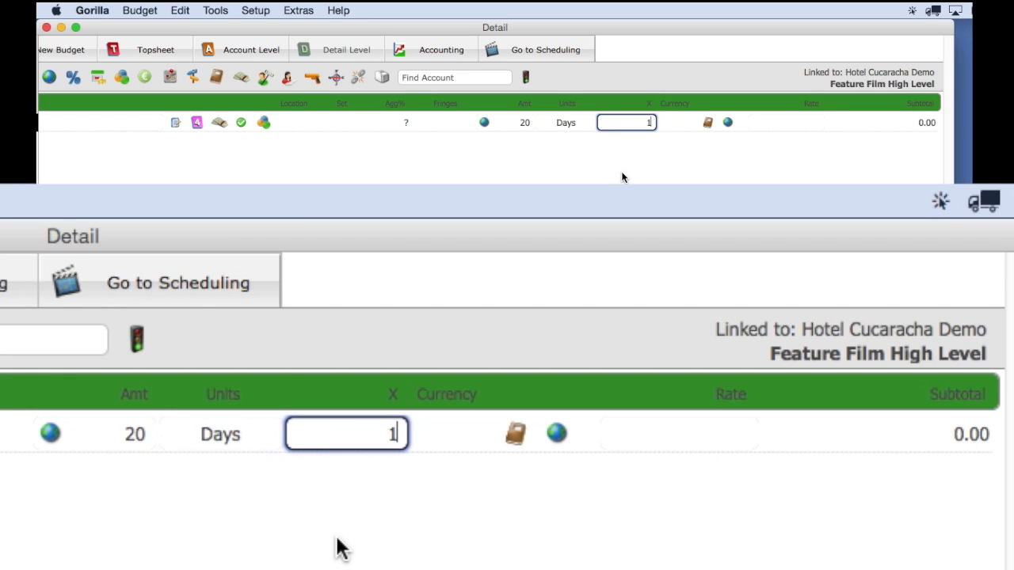
{"action": "left_click", "coordinate": [808, 122]}
{"action": "type", "text": "200"}
{"action": "left_click", "coordinate": [813, 158]}
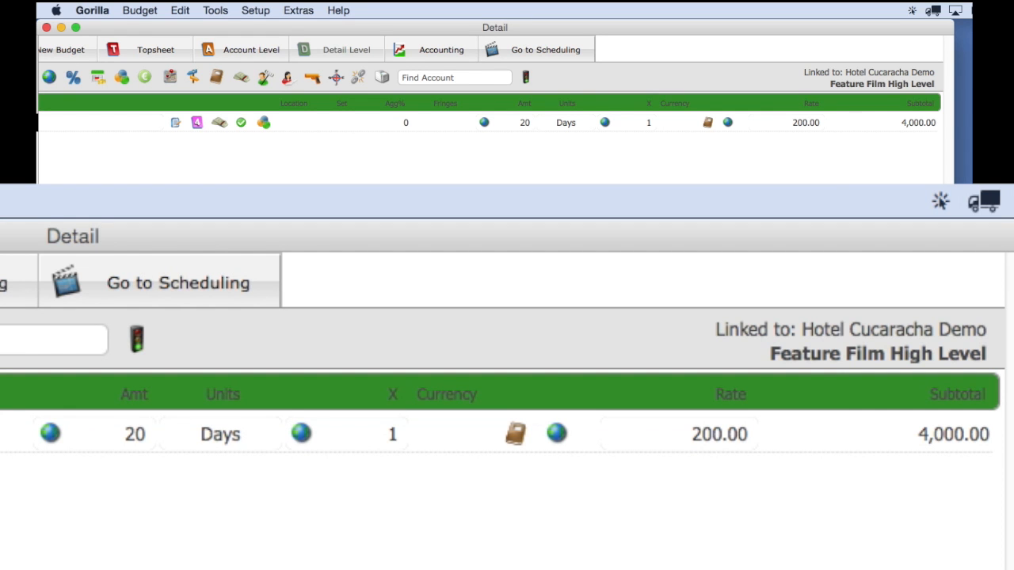
Step: Insert a second detail line for the Production Manager with the description Shoot
{"action": "scroll", "coordinate": [507, 356], "scroll_direction": "left", "scroll_amount": 5}
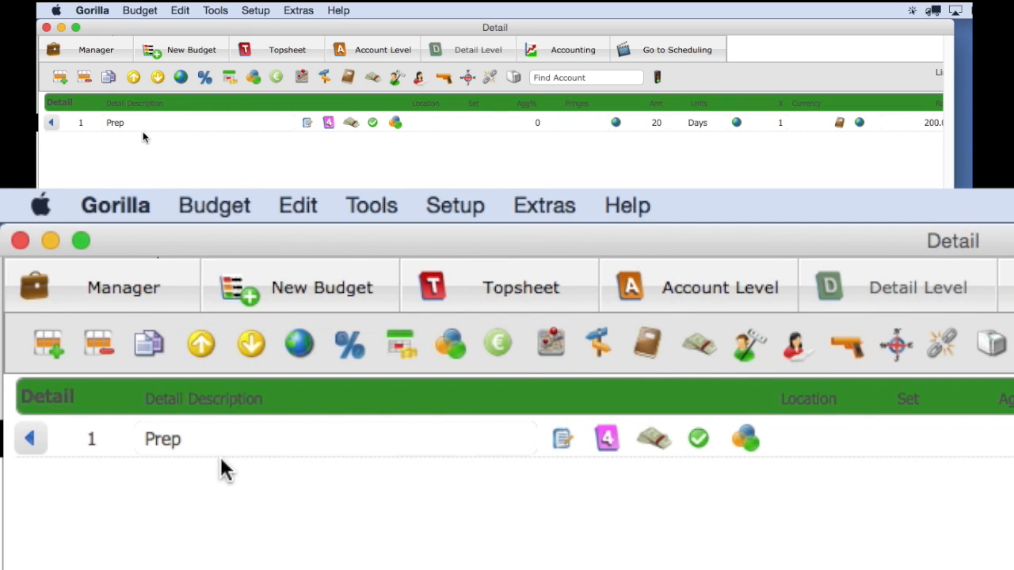
{"action": "left_click", "coordinate": [61, 79]}
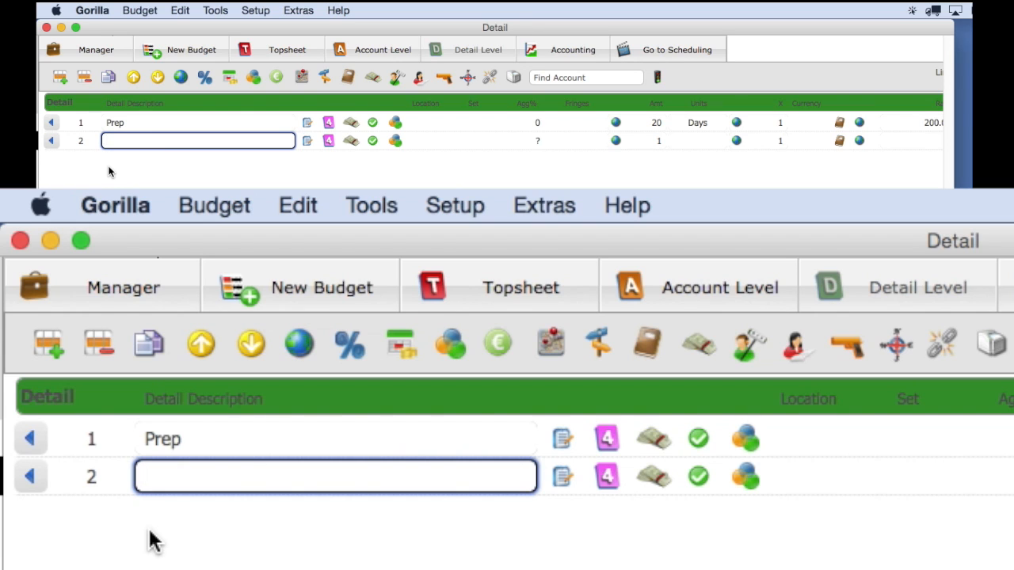
{"action": "type", "text": "Shoot"}
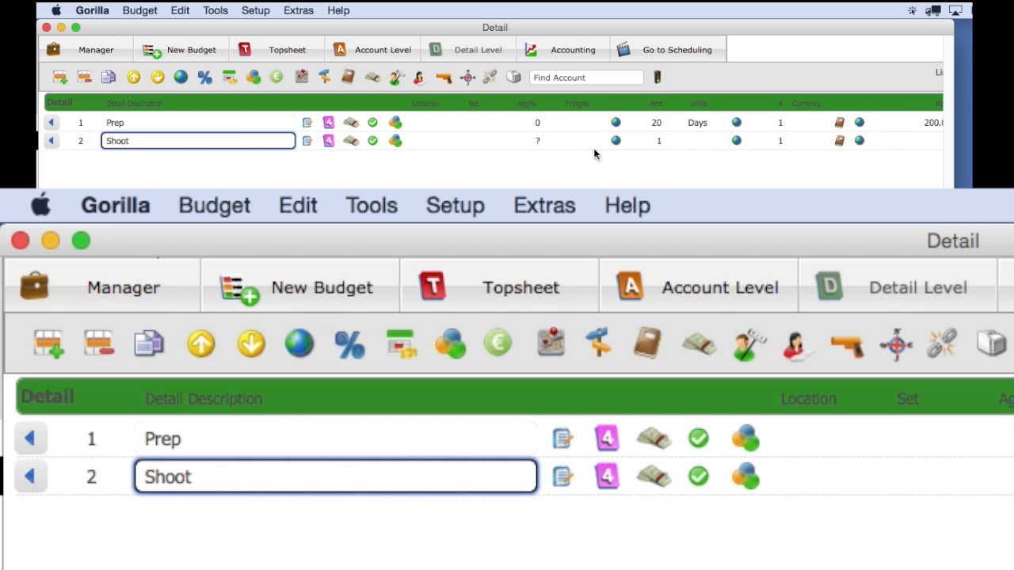
Step: Set the Shoot line to an amount of 30, units of Days and a rate of 200
{"action": "left_click", "coordinate": [665, 143]}
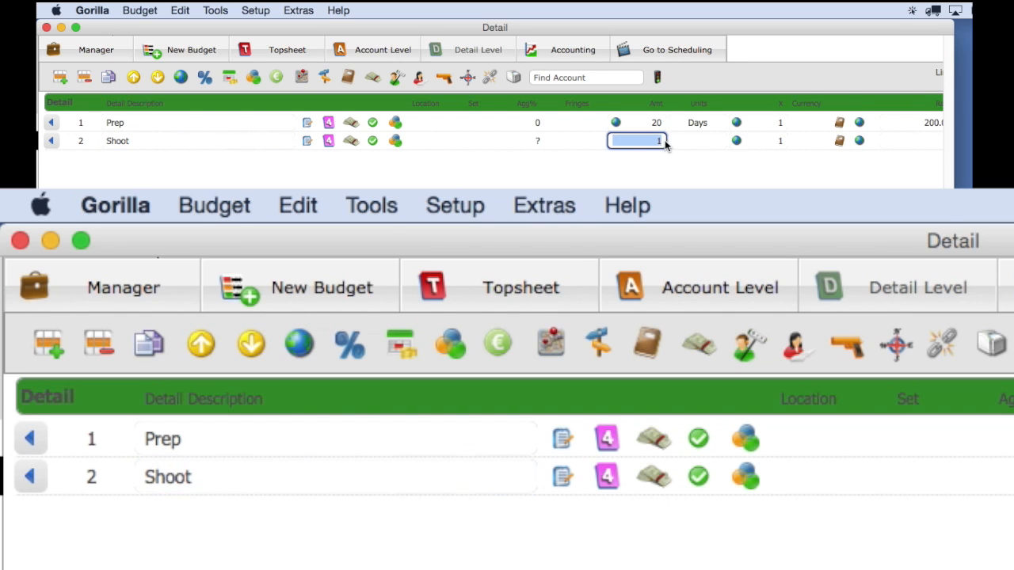
{"action": "type", "text": "30"}
{"action": "key", "text": "Return"}
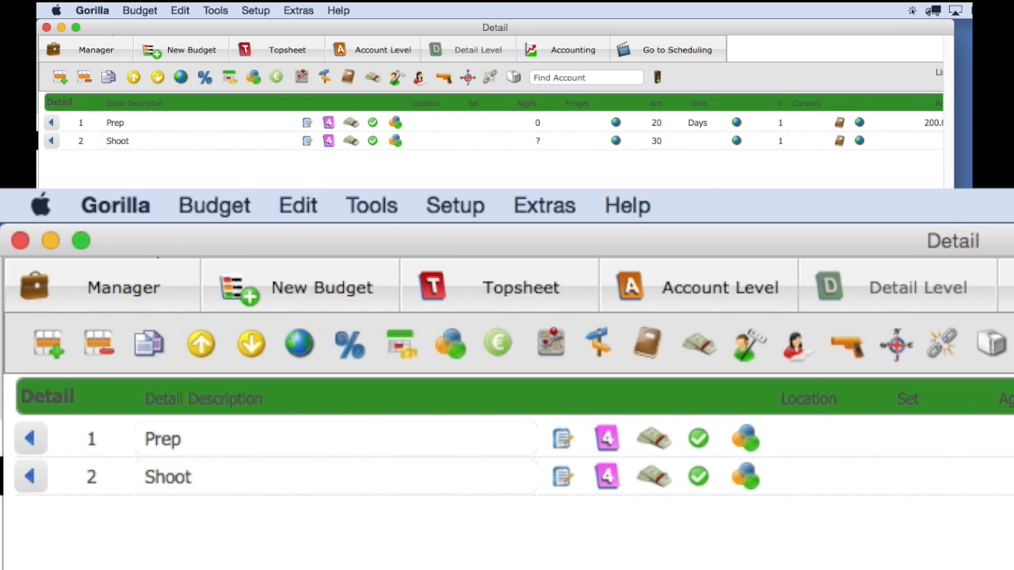
{"action": "left_click", "coordinate": [701, 141]}
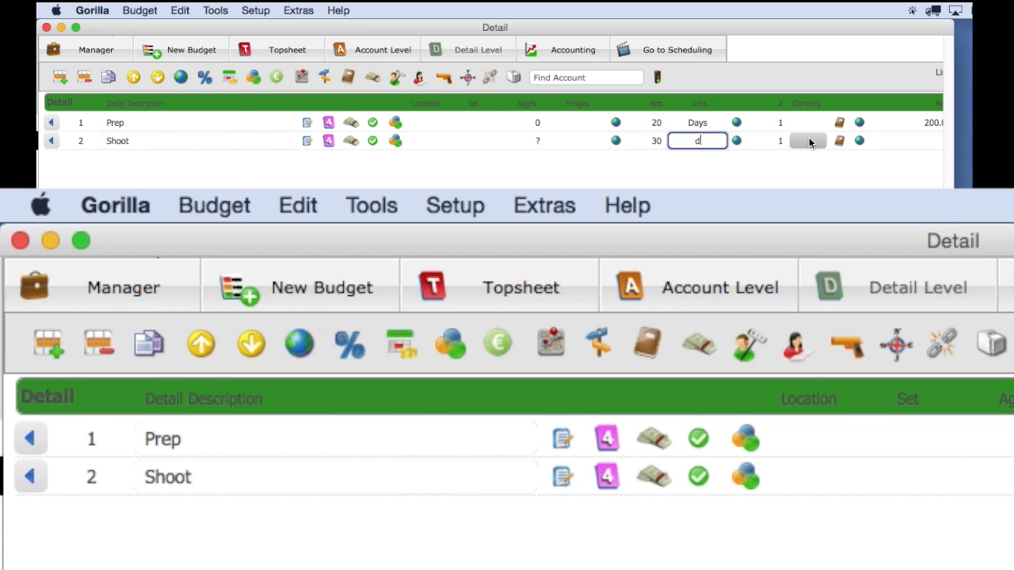
{"action": "type", "text": "d"}
{"action": "key", "text": "Tab"}
{"action": "left_click", "coordinate": [922, 143]}
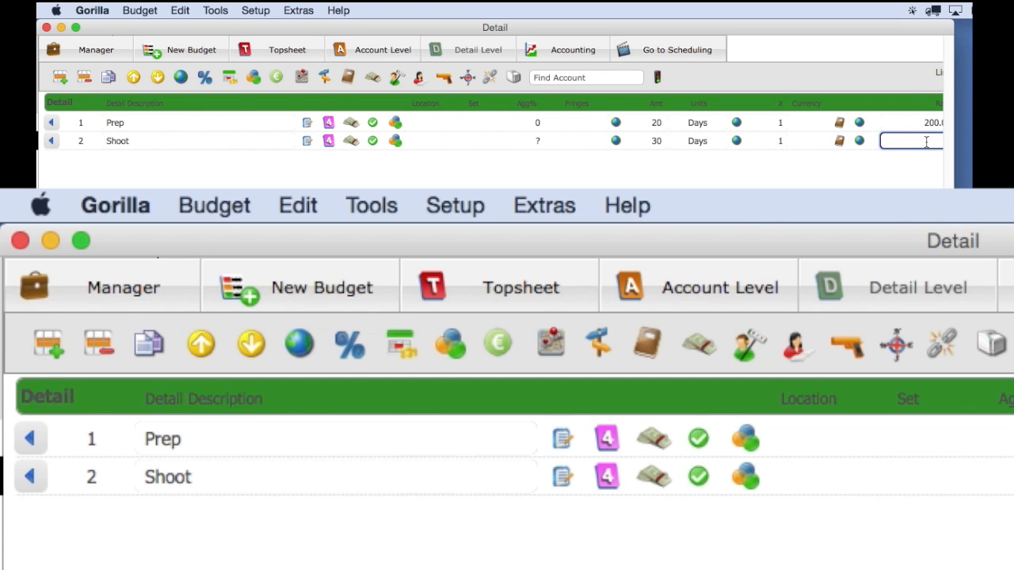
{"action": "type", "text": "200"}
{"action": "key", "text": "Return"}
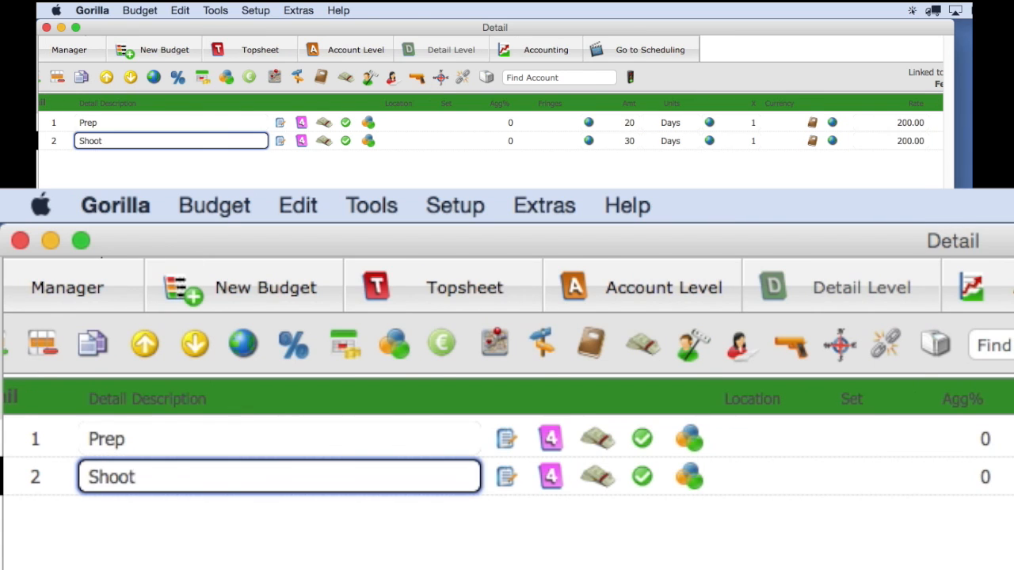
{"action": "scroll", "coordinate": [491, 141], "scroll_direction": "right", "scroll_amount": 3}
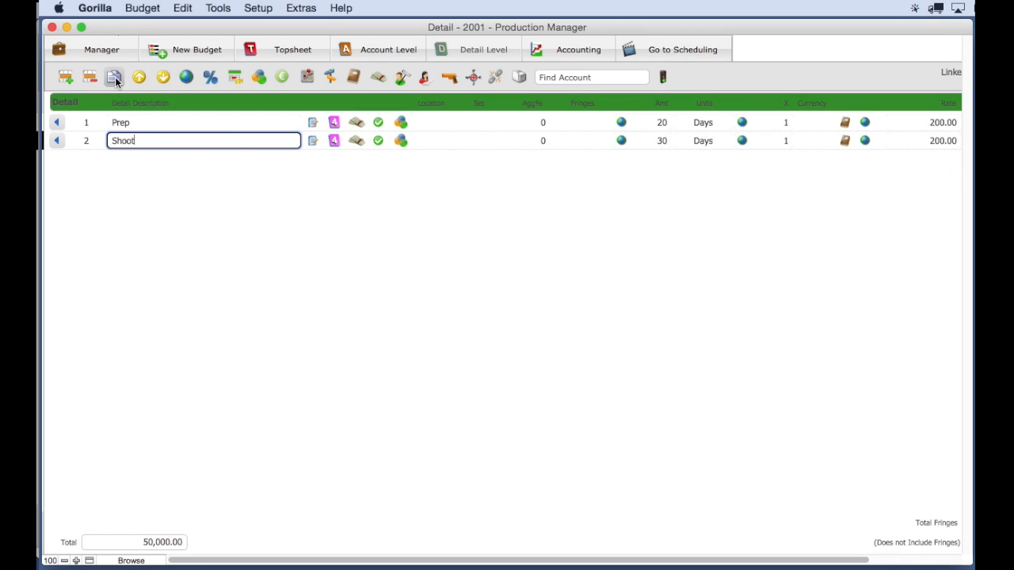
Step: Duplicate the Shoot line as Wrap with an amount of 10, and return to the Production Department accounts
{"action": "left_click", "coordinate": [117, 82]}
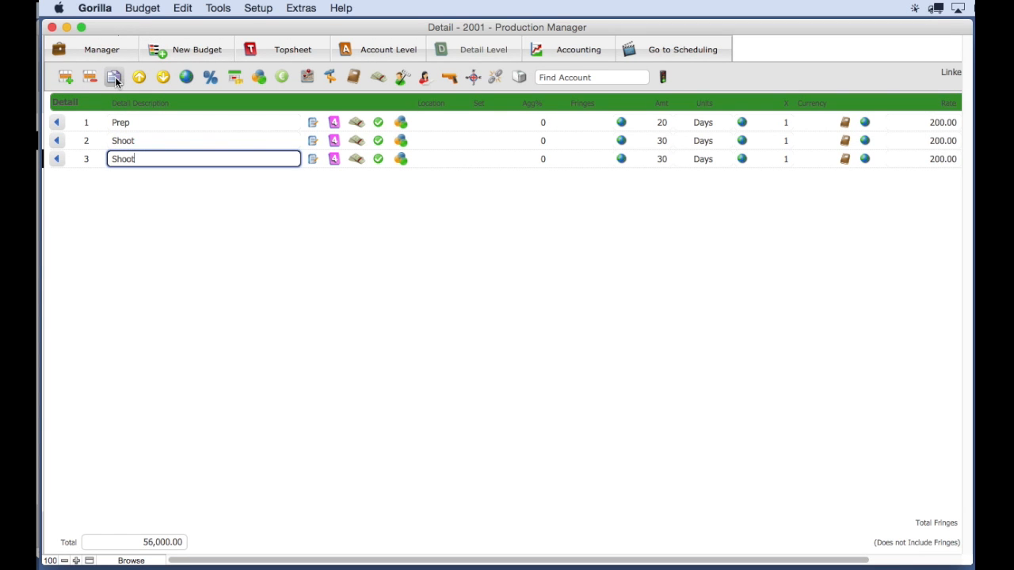
{"action": "type", "text": "Wrap"}
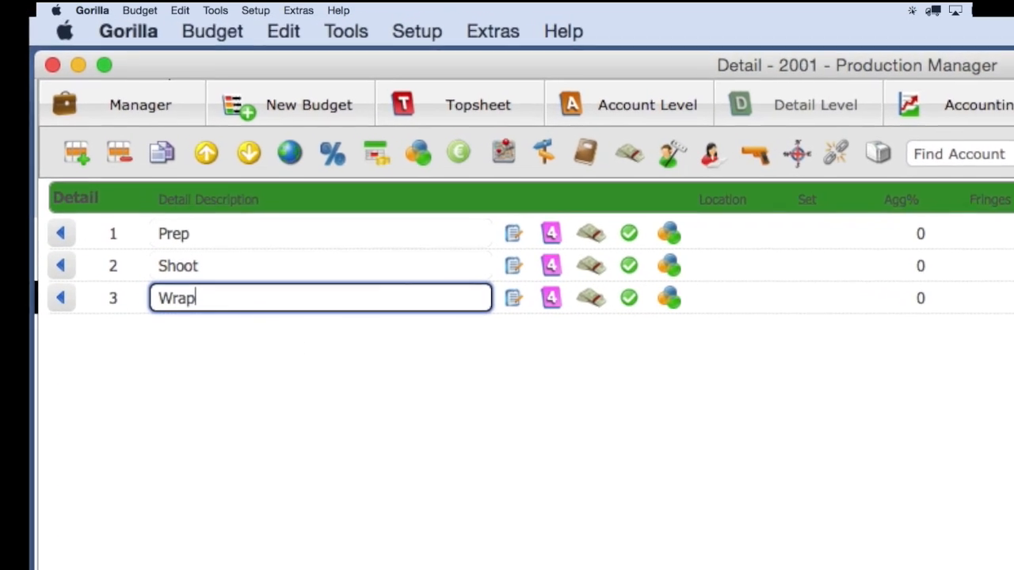
{"action": "key", "text": "Return"}
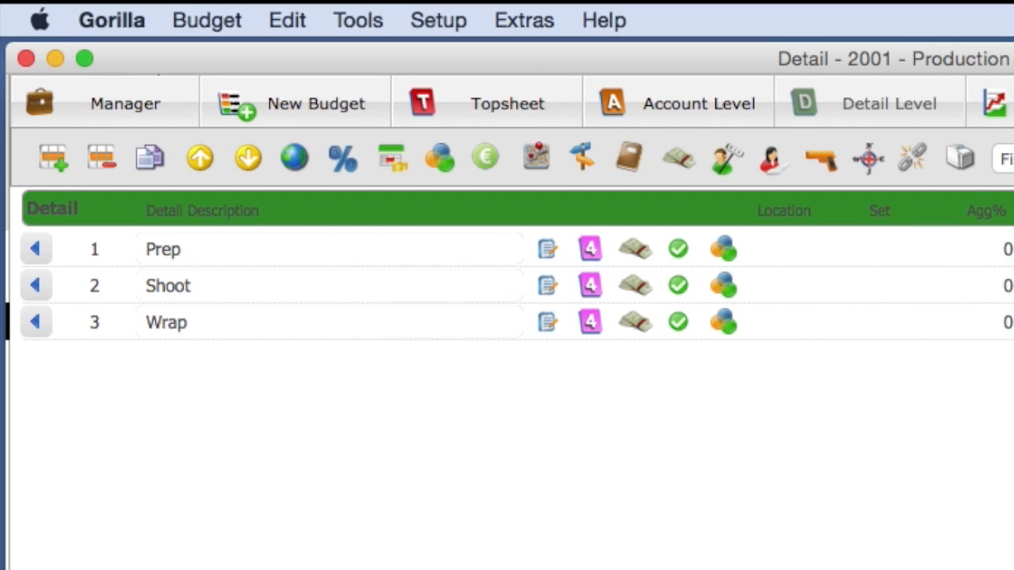
{"action": "type", "text": "10"}
{"action": "left_click", "coordinate": [682, 454]}
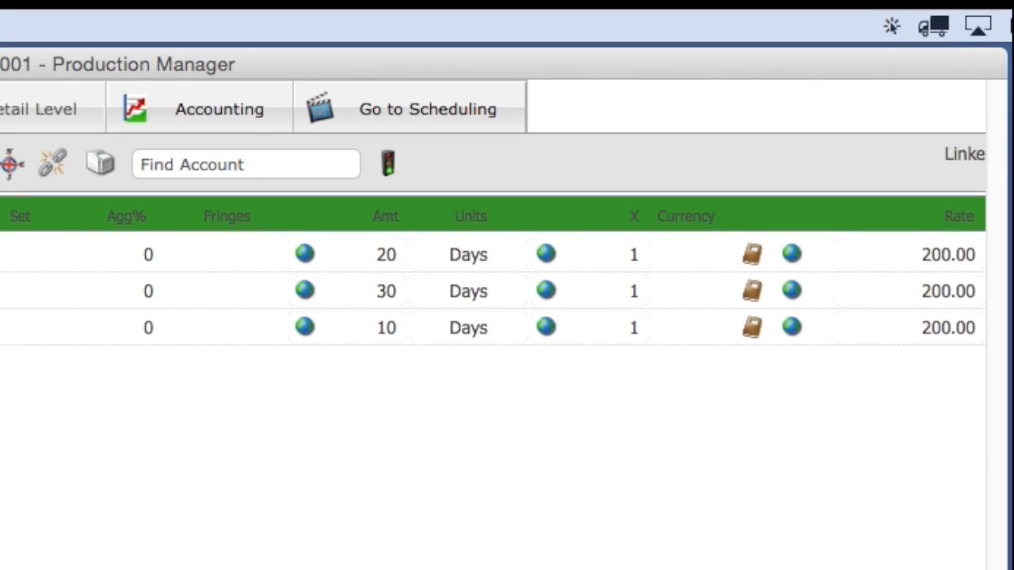
{"action": "scroll", "coordinate": [507, 317], "scroll_direction": "right", "scroll_amount": 4}
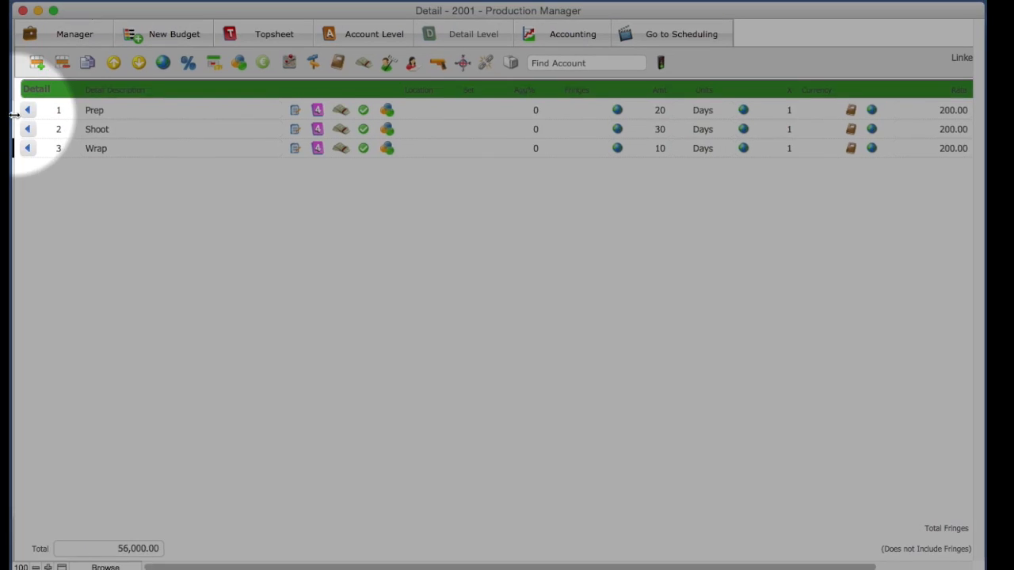
{"action": "left_click", "coordinate": [27, 110]}
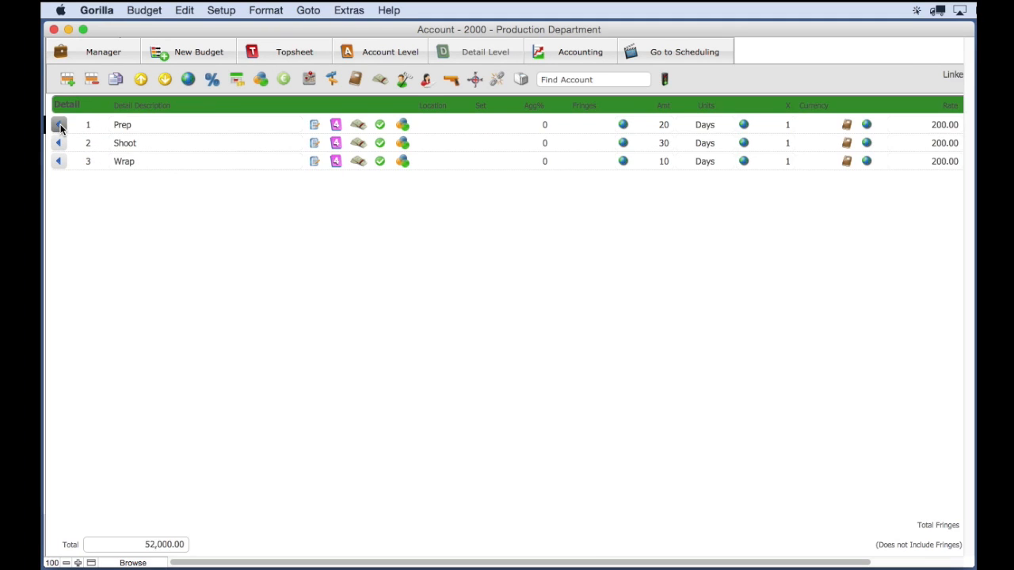